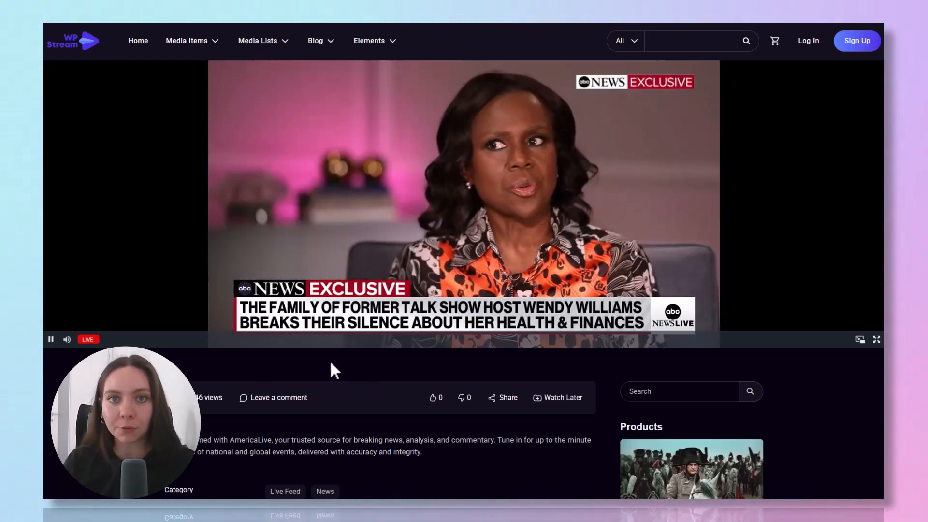
Search the plugin directory for 'WpStream' and confirm the live streaming plugin shows Active
scroll(334, 375, "down", 1)
scroll(333, 373, "down", 10)
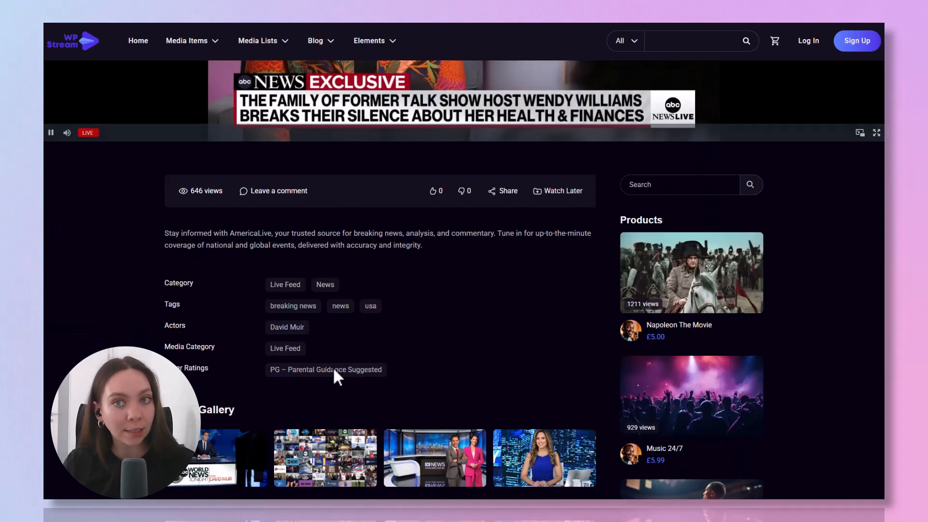
scroll(333, 369, "down", 16)
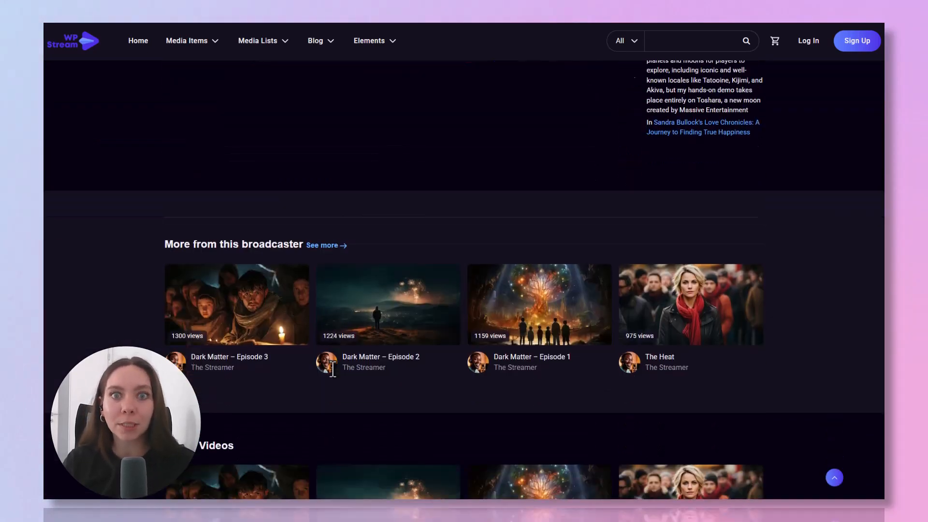
scroll(336, 369, "up", 20)
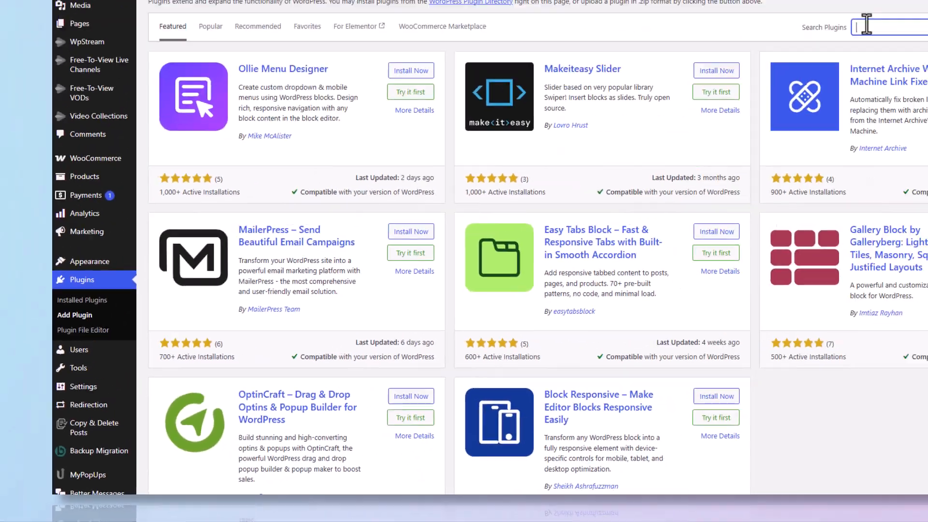
left_click(718, 111)
type("WpStream")
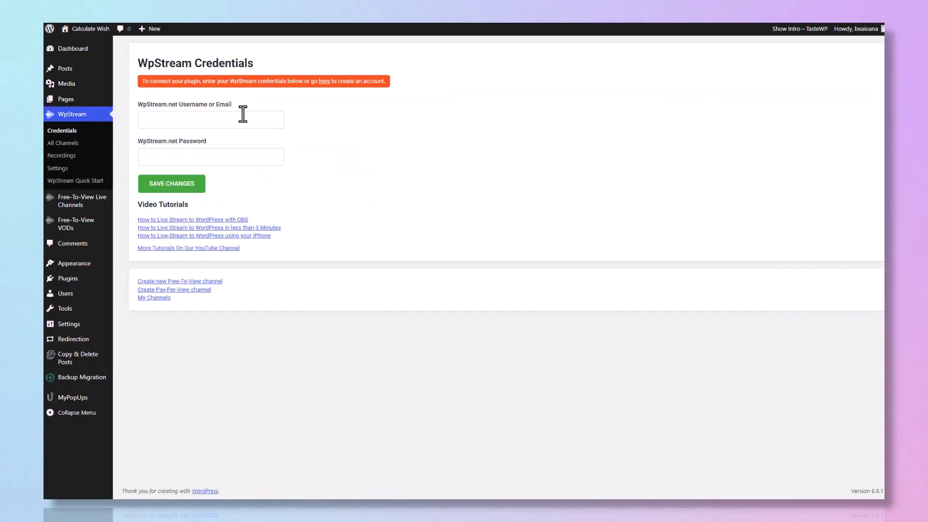
Connect WpStream to the WpStream.net account by entering its e-mail and password and saving
left_click(242, 115)
key("Tab")
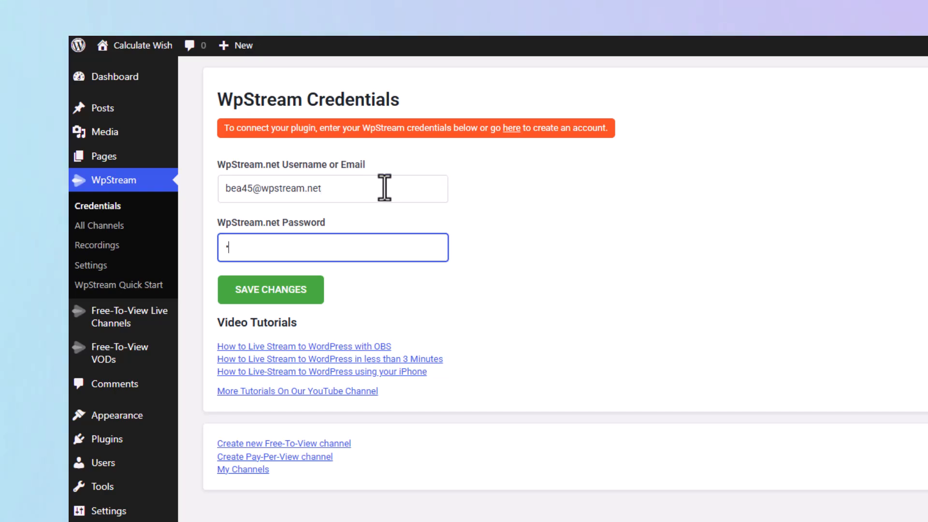
left_click(302, 286)
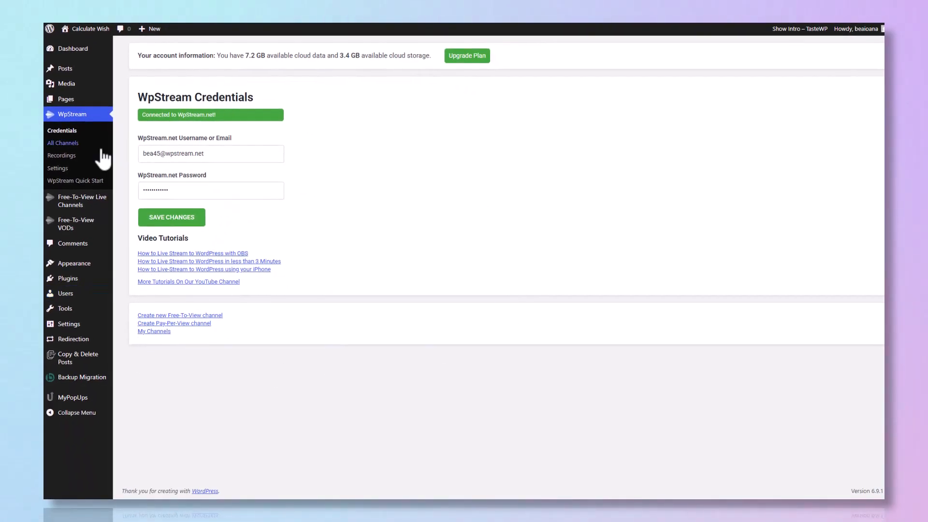
Go to All Channels and start a new Free-To-View channel
left_click(76, 144)
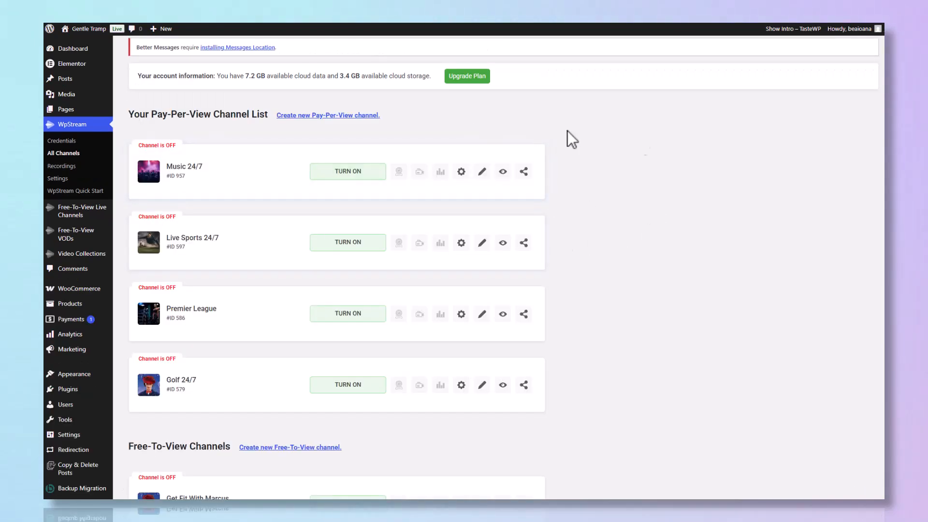
scroll(838, 194, "down", 5)
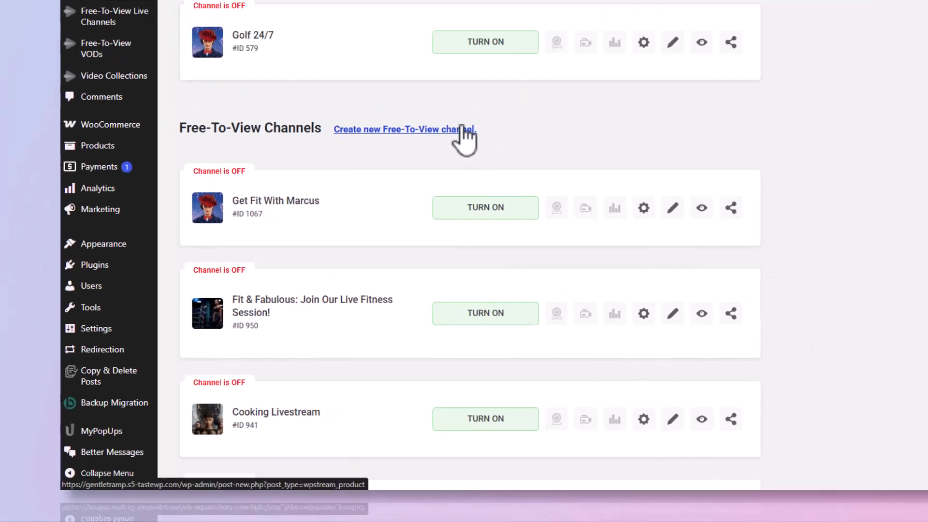
left_click(540, 63)
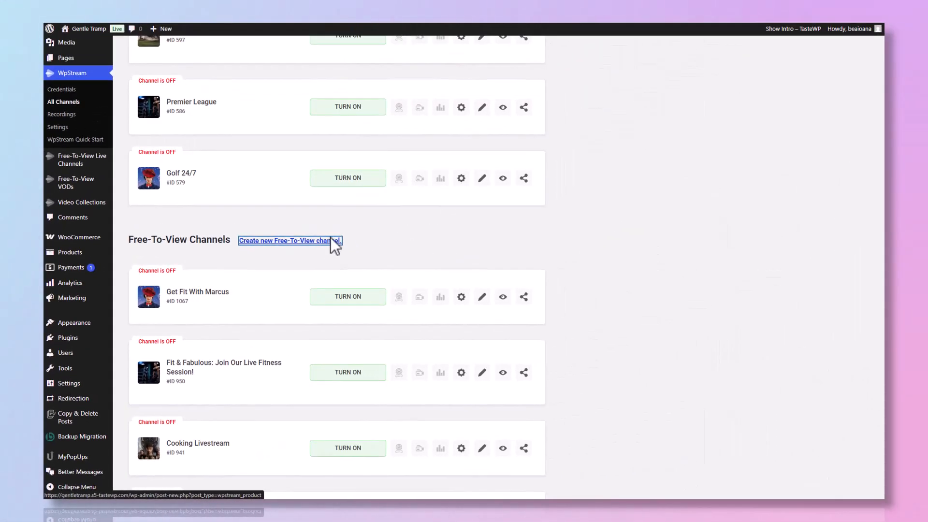
Title the channel '24/7 News Channel', write its description and add a gallery image
type("24/7")
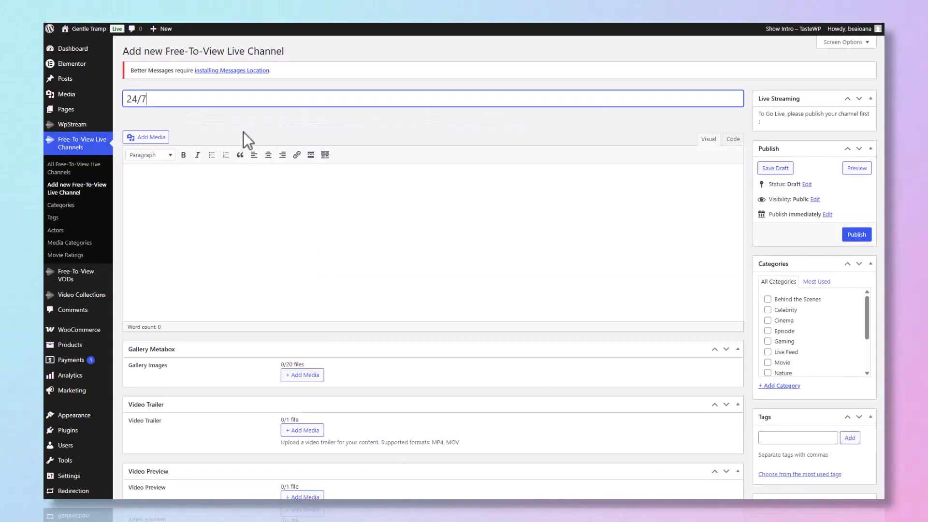
type(" News Channel")
left_click(340, 228)
type("This is your 24/7 News")
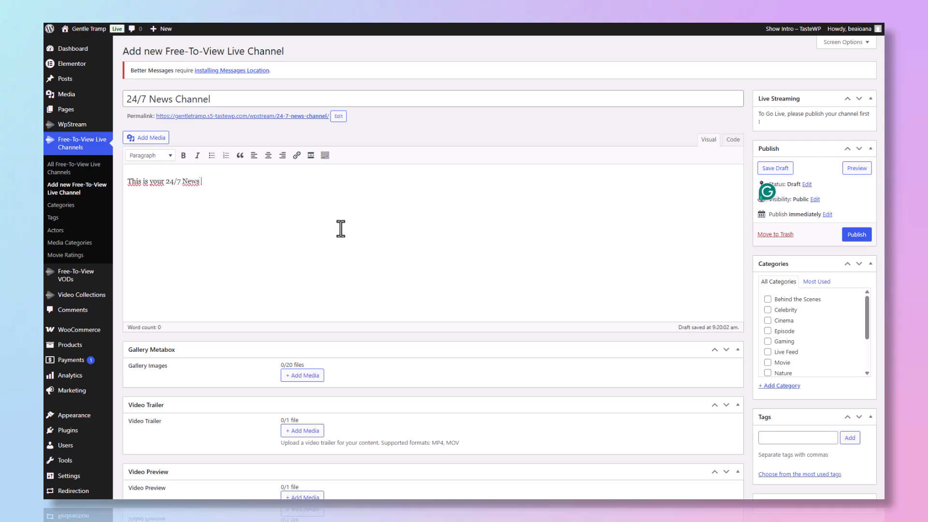
left_click(304, 376)
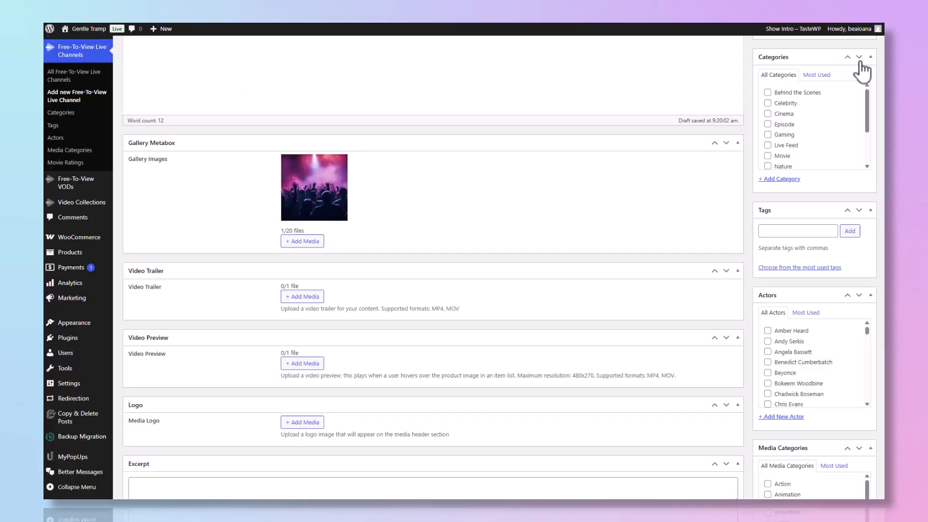
scroll(860, 208, "down", 5)
scroll(860, 208, "down", 3)
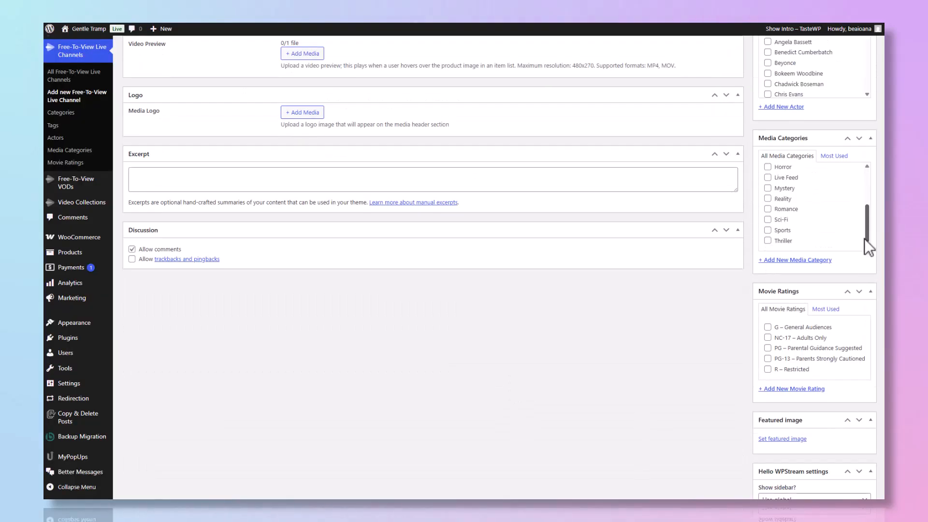
scroll(793, 343, "down", 2)
Set a featured image and add the '24/7 news' tag, with News and Live Feed categories
left_click(794, 341)
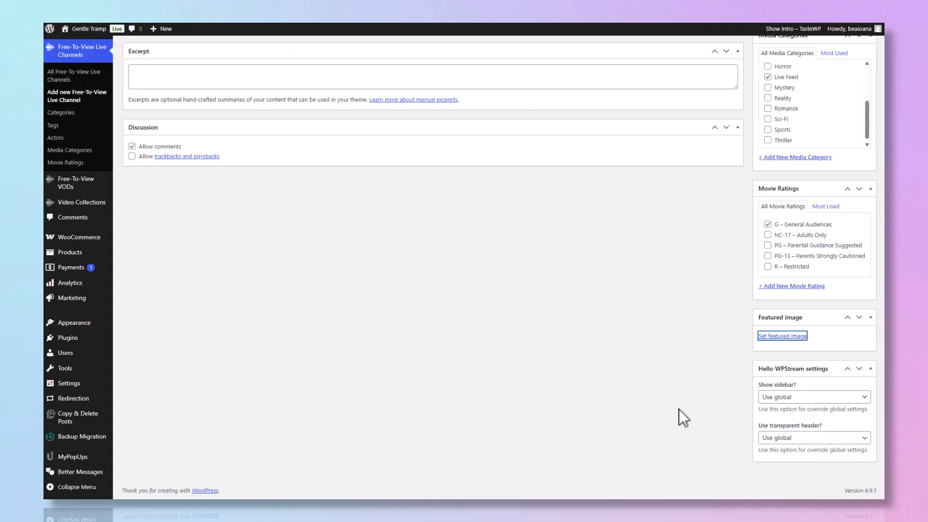
scroll(679, 409, "up", 10)
left_click(795, 231)
type("c/7 news")
key("Return")
scroll(603, 356, "up", 5)
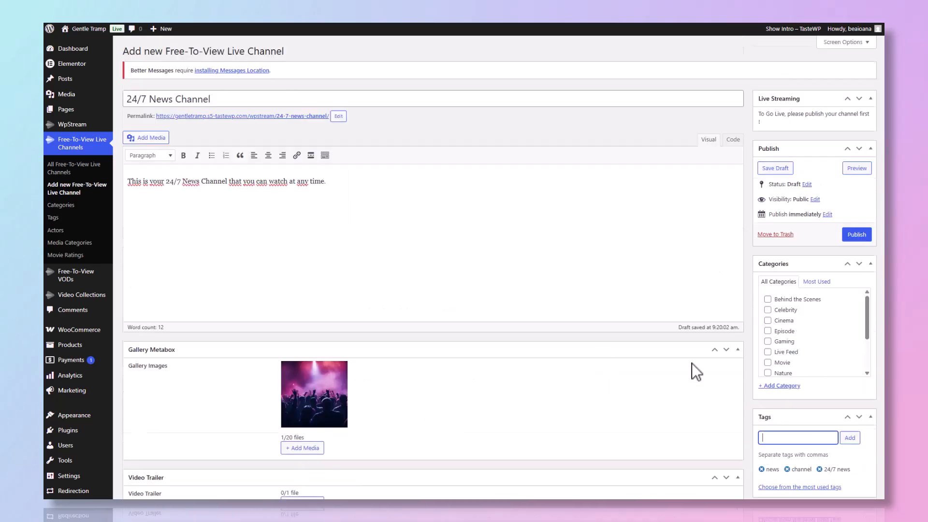
left_click_drag(868, 317, 867, 348)
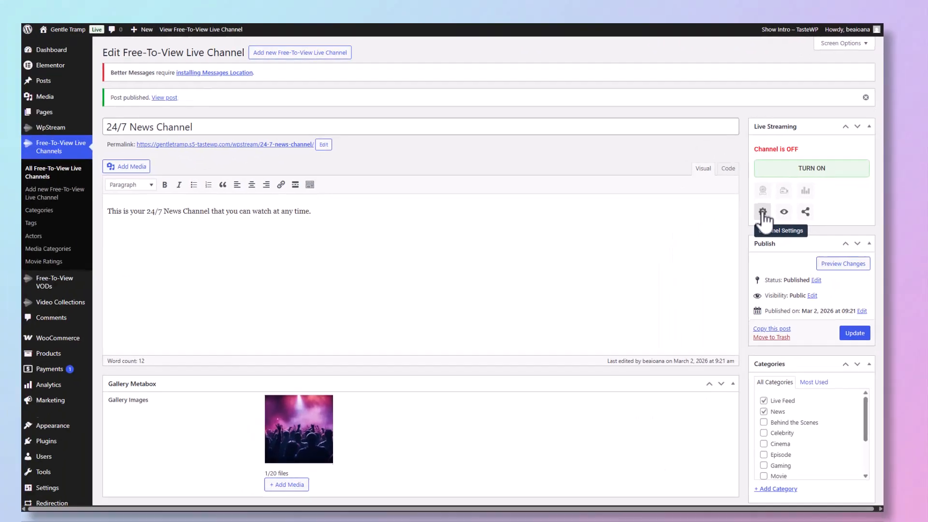
In the channel settings, turn Display Viewer Count off, Start Muted on, and enable Auto TURN ON
left_click(623, 391)
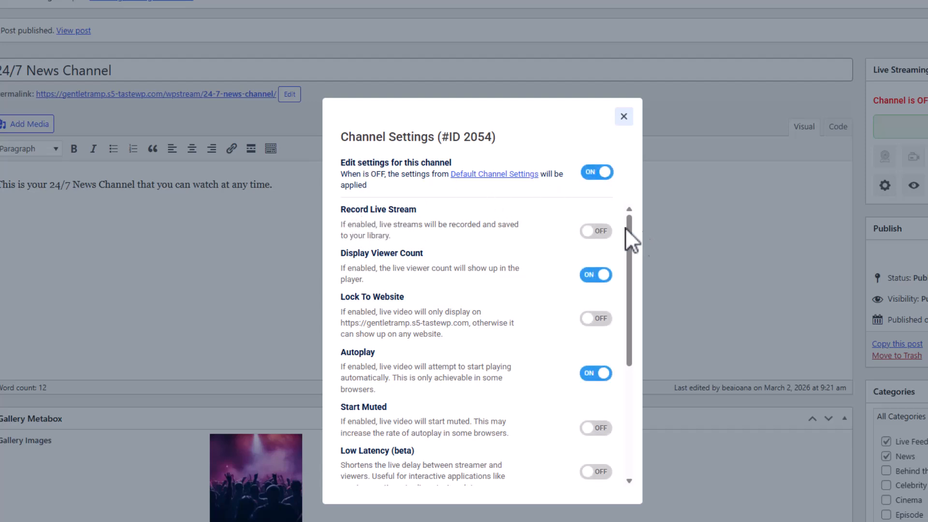
left_click_drag(629, 248, 629, 265)
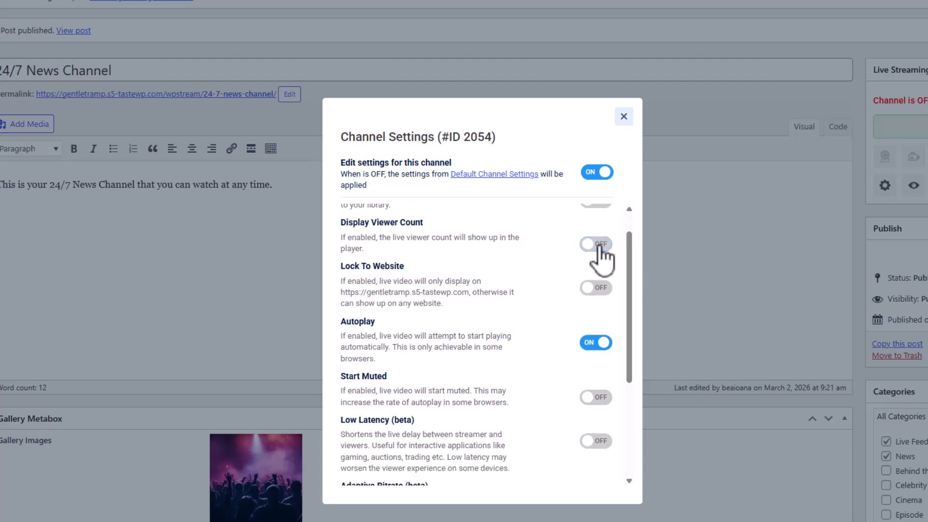
left_click_drag(629, 251, 639, 309)
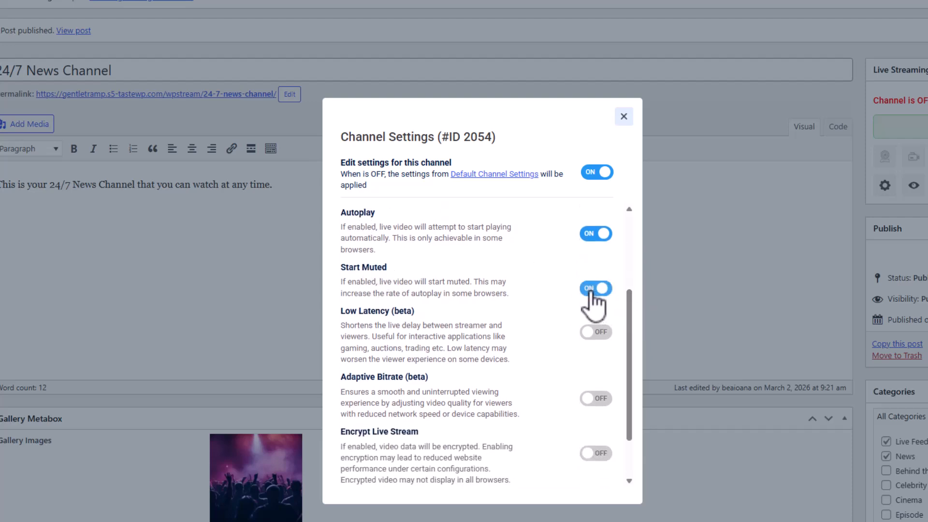
left_click_drag(340, 294, 507, 296)
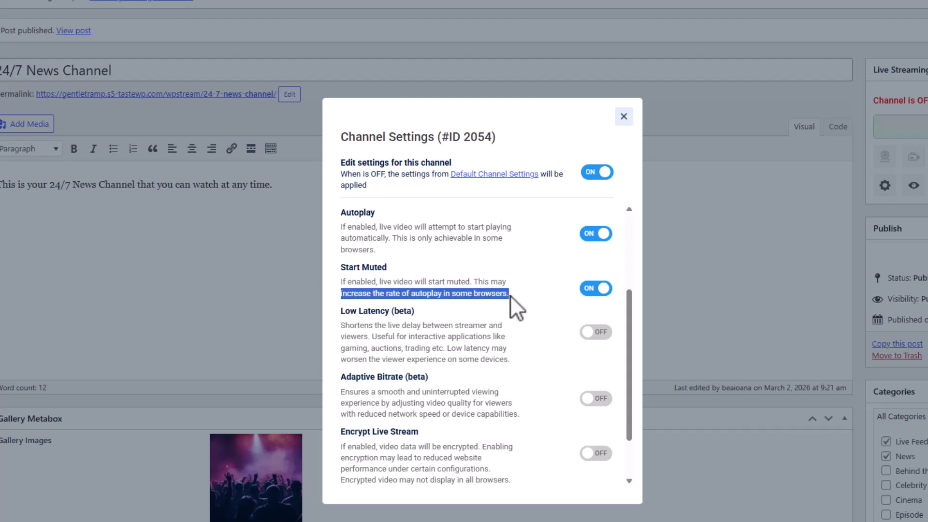
left_click(510, 296)
left_click_drag(625, 321, 624, 367)
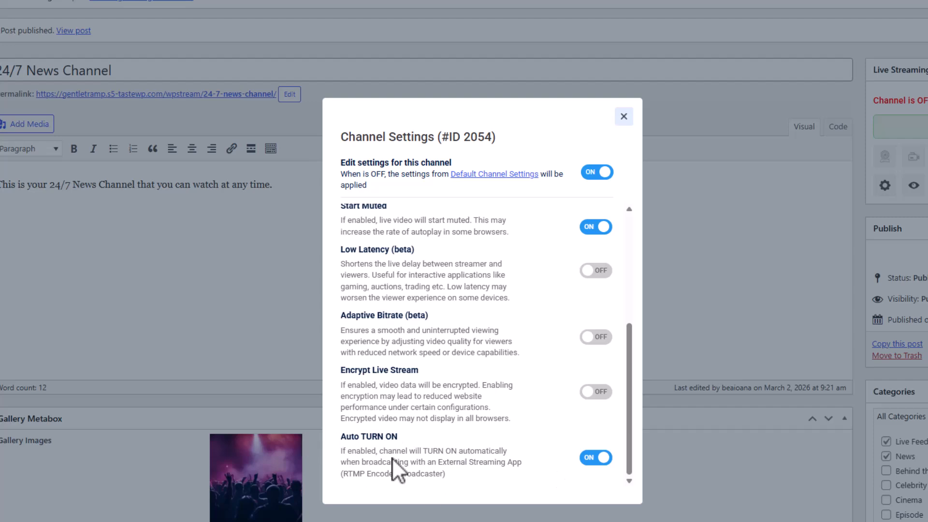
left_click(623, 118)
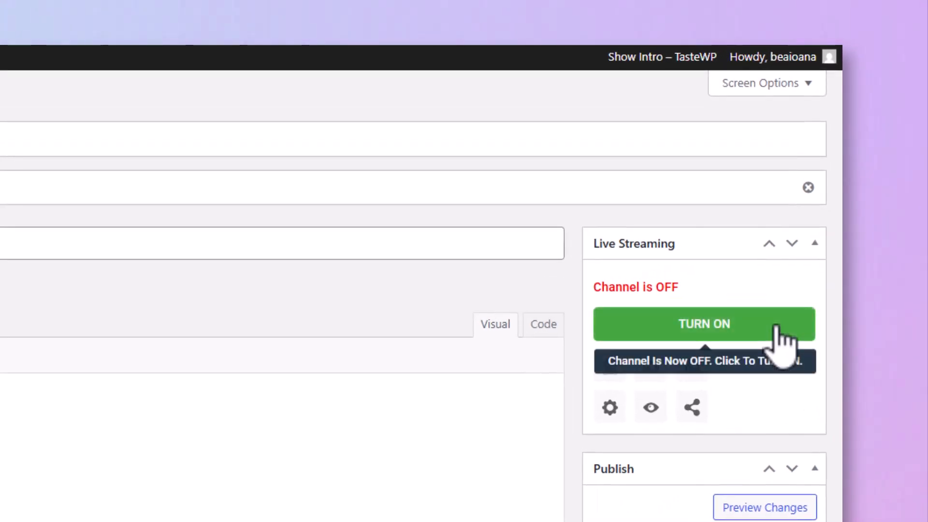
Turn the channel ON, show its OBS connection details with OBS as encoder, and switch to OBS
left_click(777, 334)
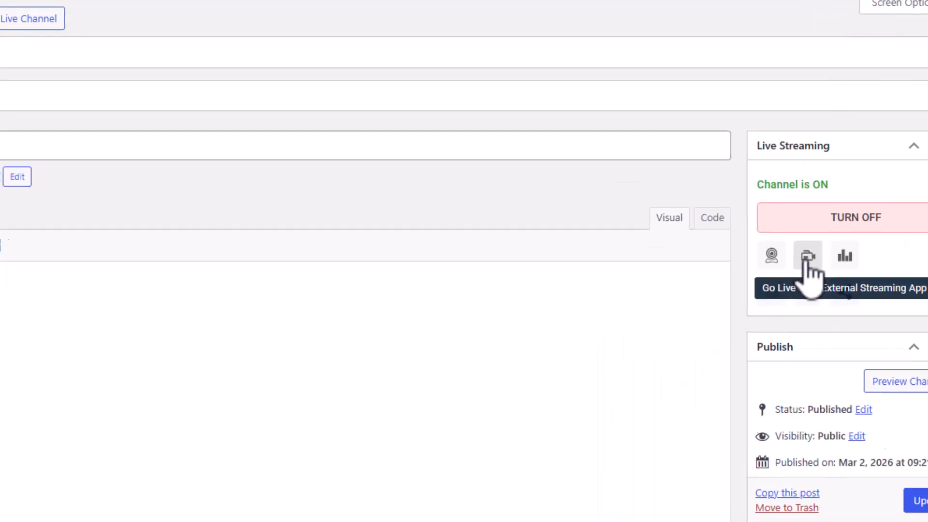
left_click(649, 368)
left_click(344, 202)
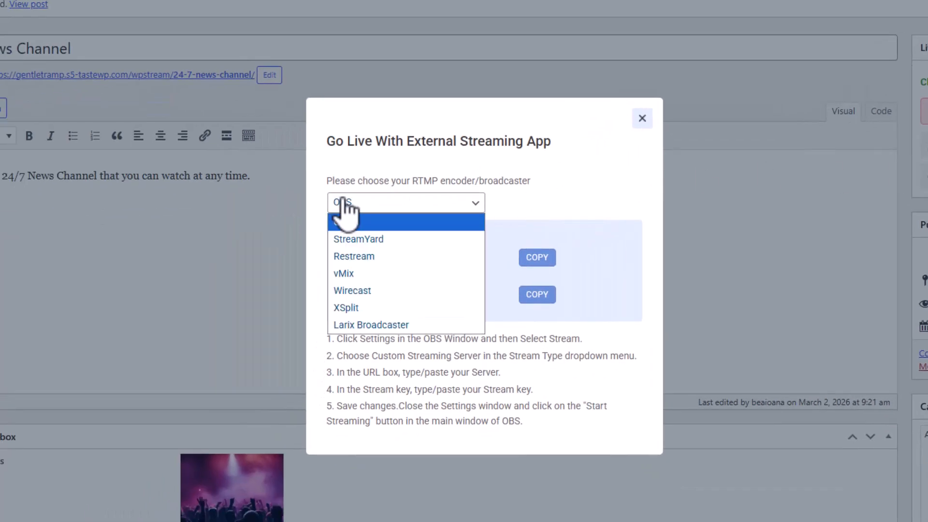
left_click(378, 200)
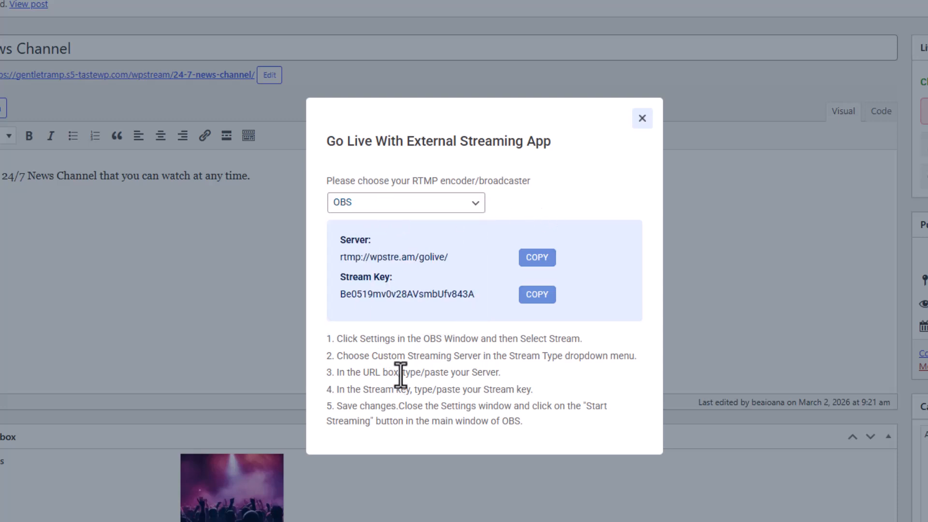
key("alt+Tab")
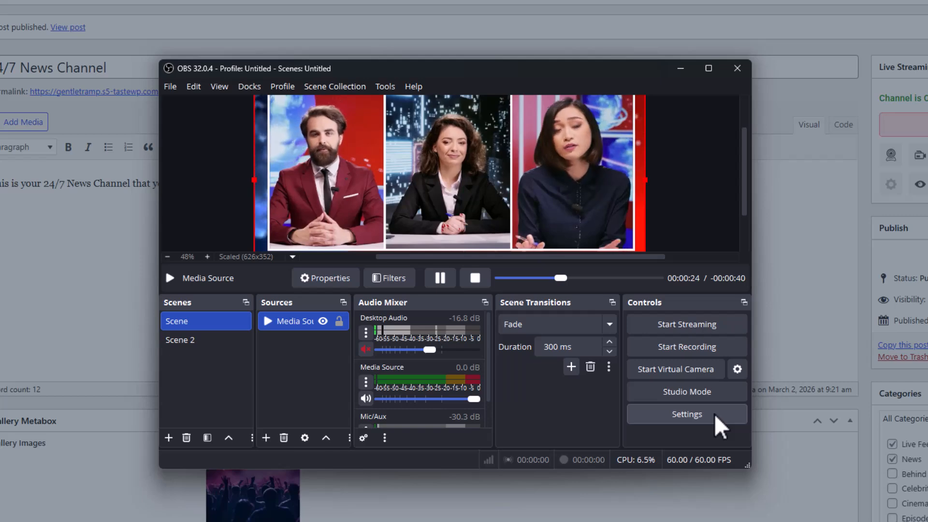
Set OBS's stream service to Custom with server rtmp://wpstre.am/golive/ copied from WpStream
left_click(728, 424)
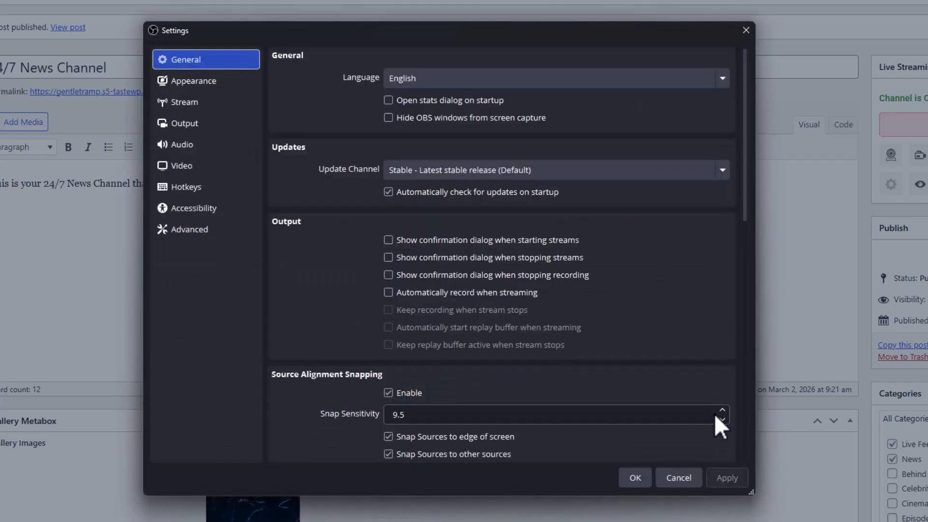
left_click(222, 109)
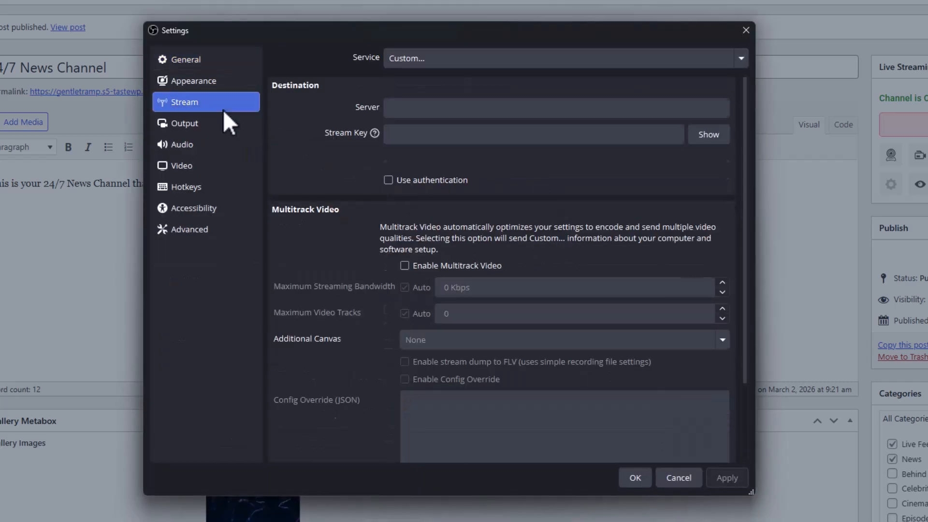
left_click(399, 63)
left_click(430, 79)
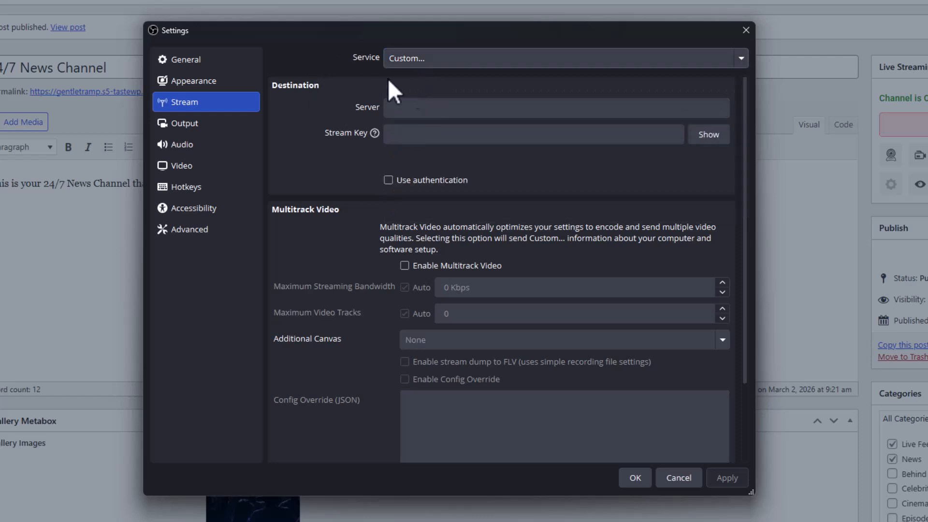
left_click(554, 110)
left_click(918, 311)
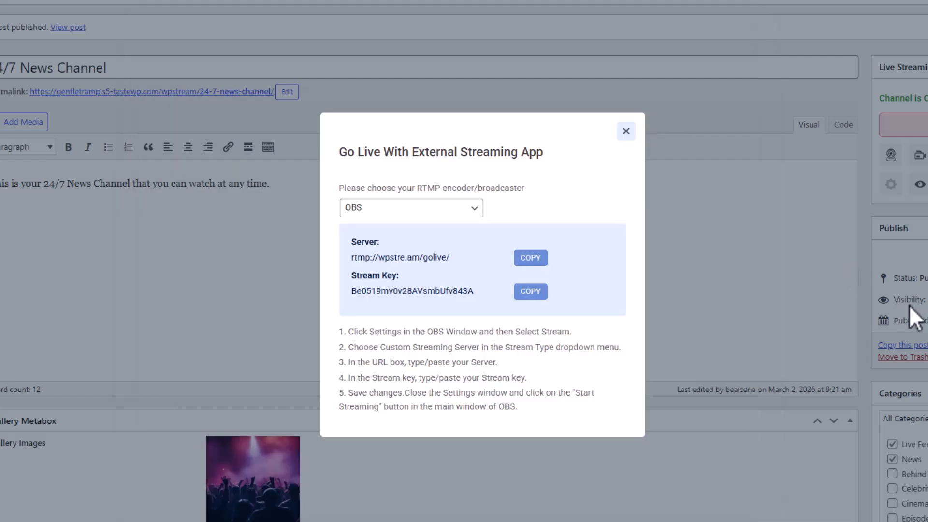
left_click(531, 257)
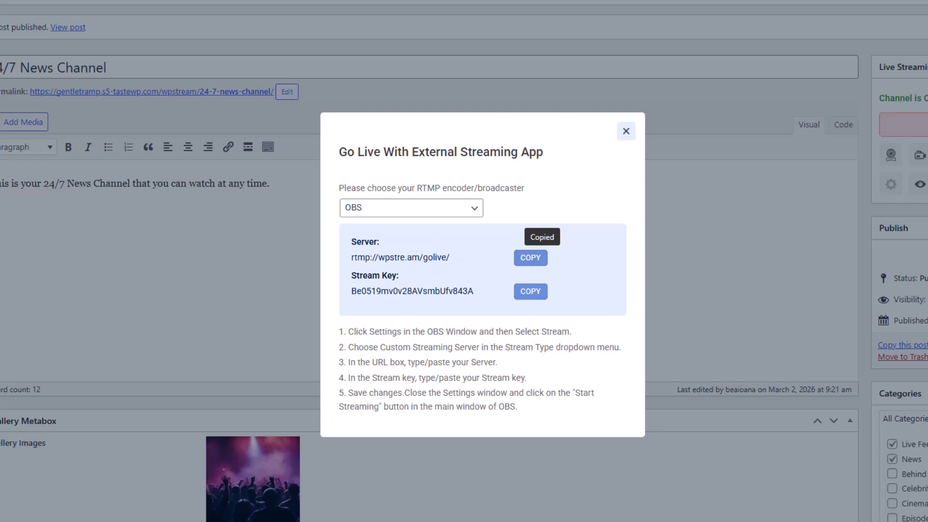
key("alt+Tab")
key("ctrl+v")
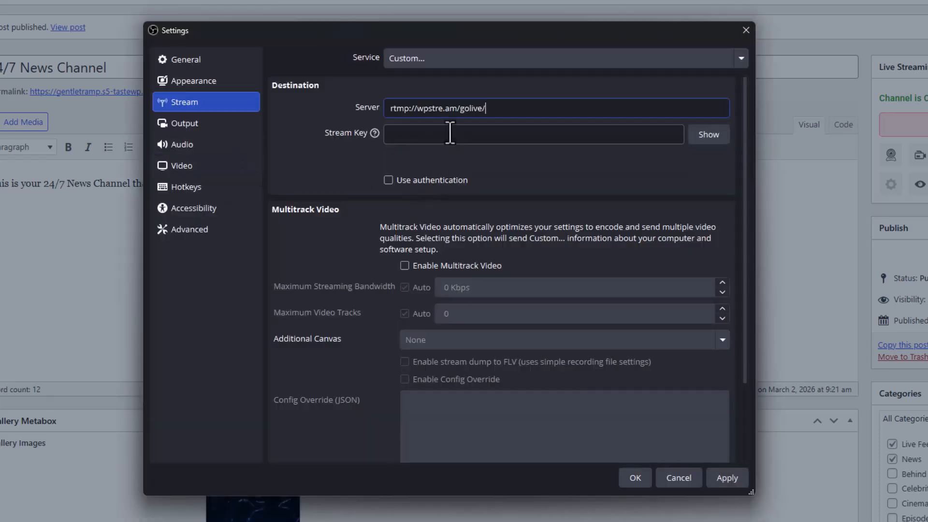
Paste the channel's stream key into OBS and save the stream settings
left_click(450, 133)
left_click(58, 286)
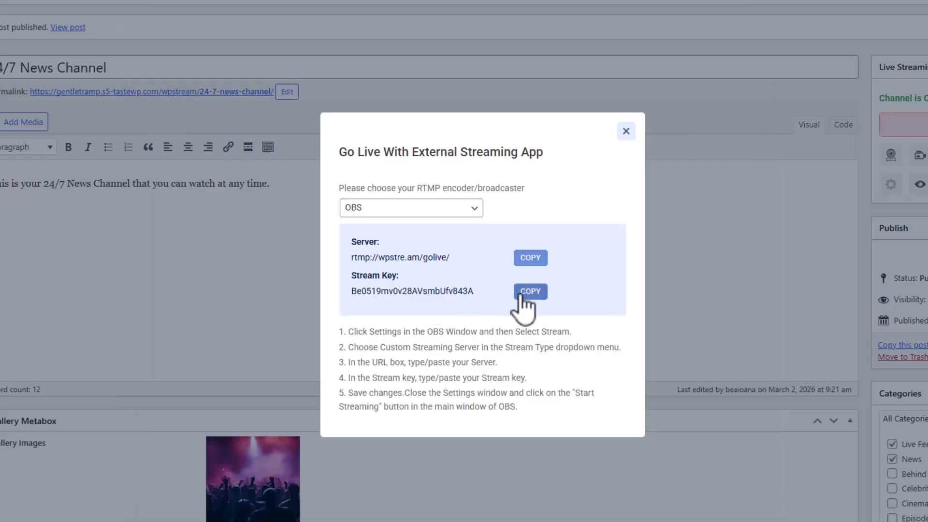
key("alt+Tab")
key("ctrl+v")
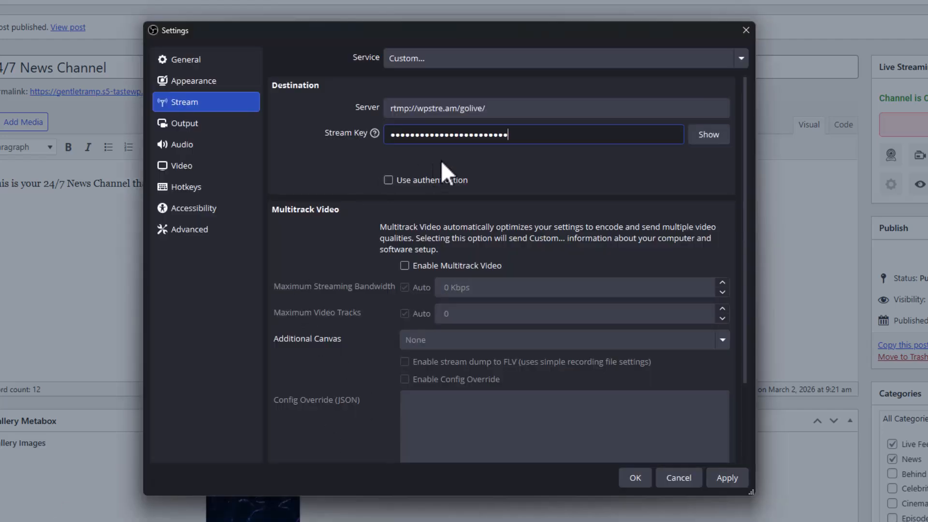
left_click(638, 480)
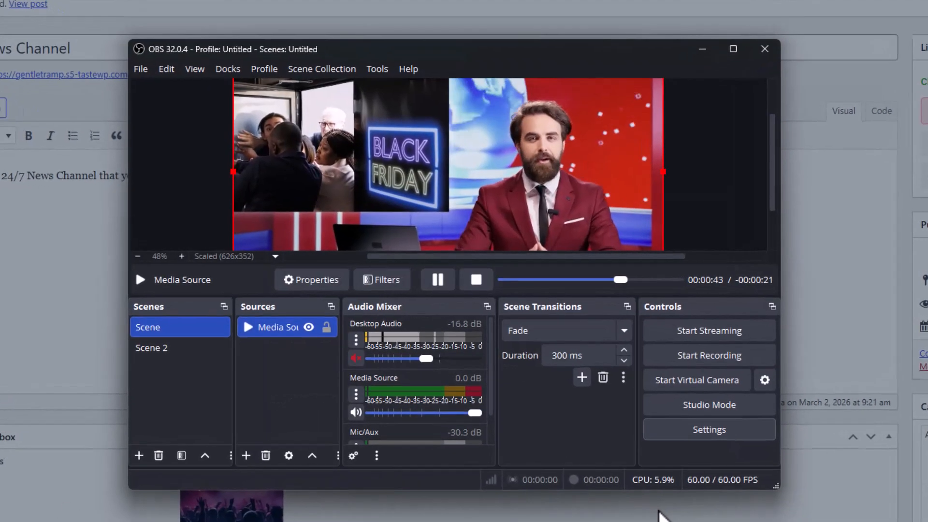
Start streaming from OBS and close the Go Live With External Streaming App dialog in WordPress
left_click(708, 339)
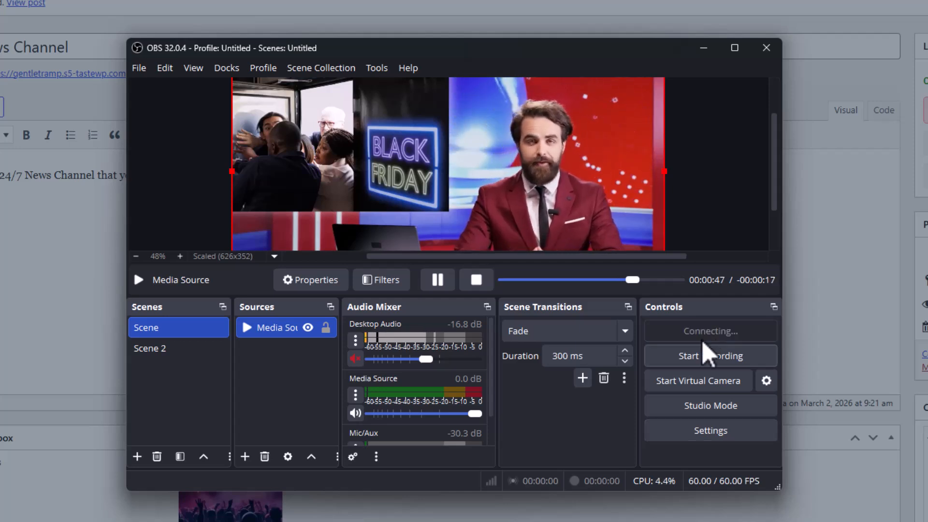
left_click(919, 333)
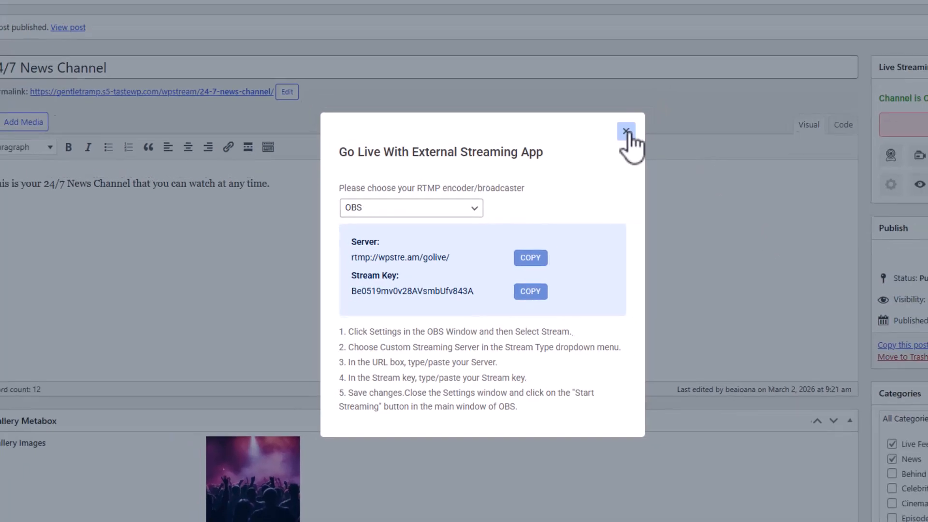
left_click(643, 117)
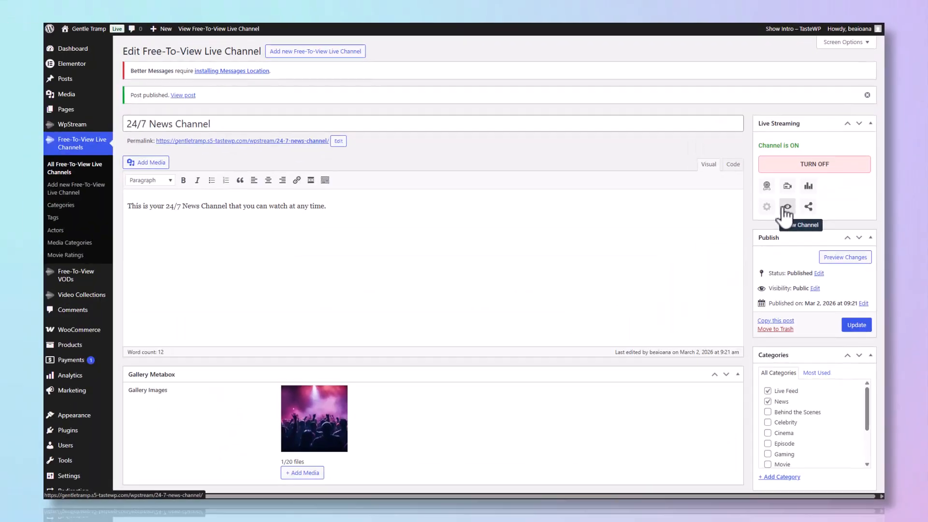
Open the 24/7 News Channel's front-end page and unmute the live video
left_click(720, 305)
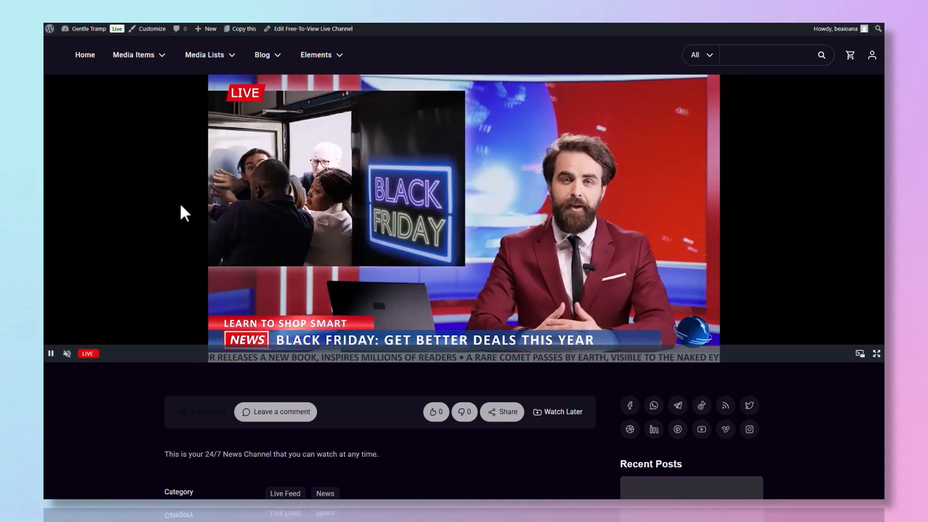
left_click(68, 353)
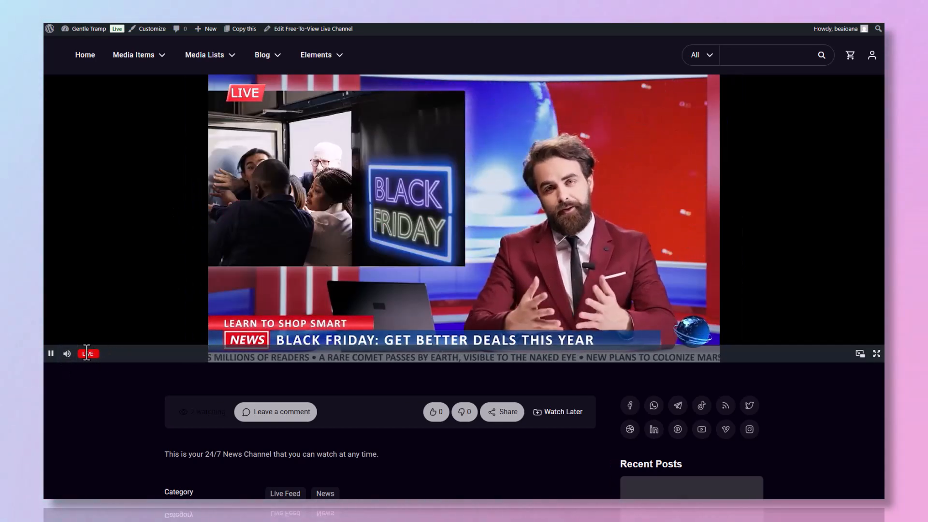
scroll(800, 281, "down", 8)
scroll(807, 280, "down", 10)
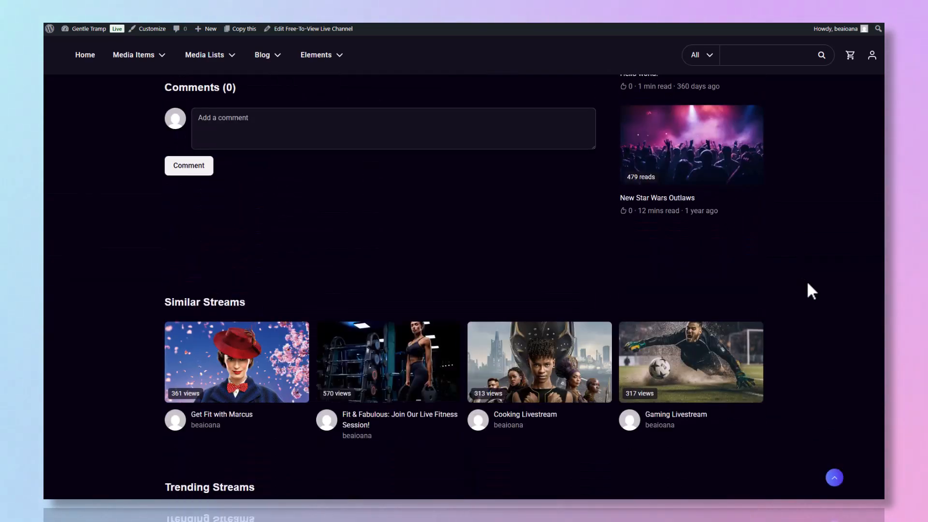
scroll(808, 280, "up", 15)
scroll(807, 280, "up", 5)
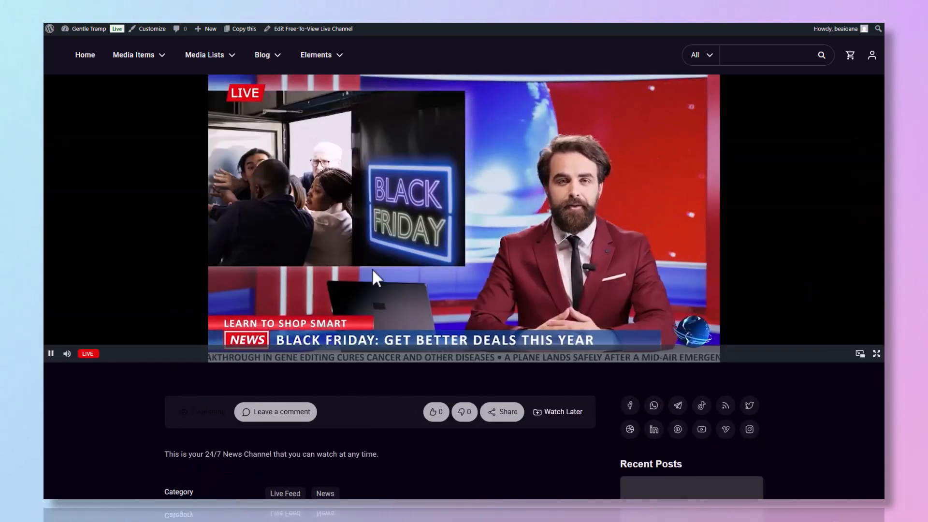
Pop the newscast into an enlarged picture-in-picture window, then return it to the page player
left_click(861, 354)
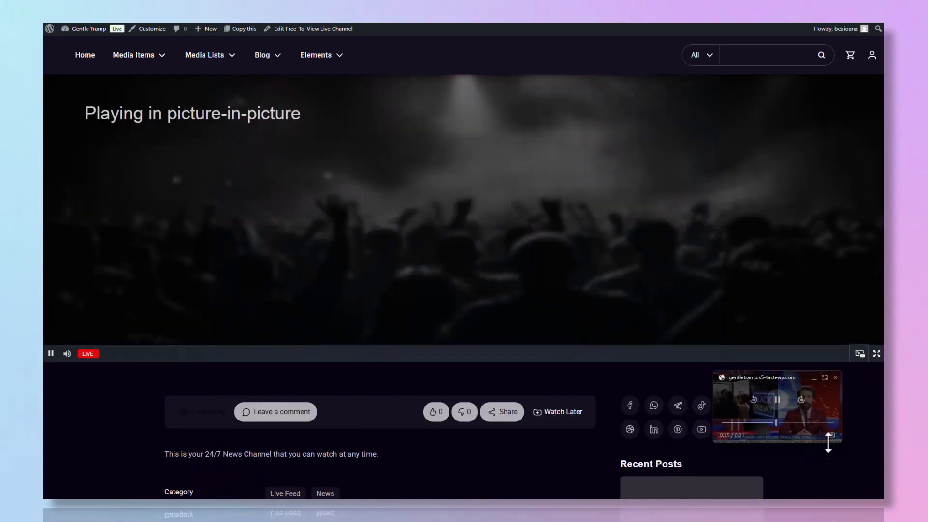
left_click_drag(846, 441, 863, 469)
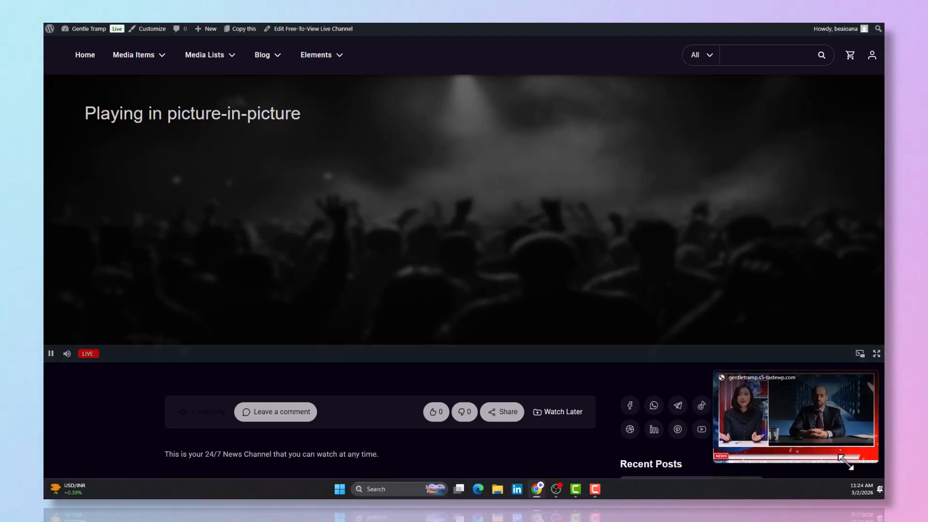
left_click_drag(846, 431, 835, 438)
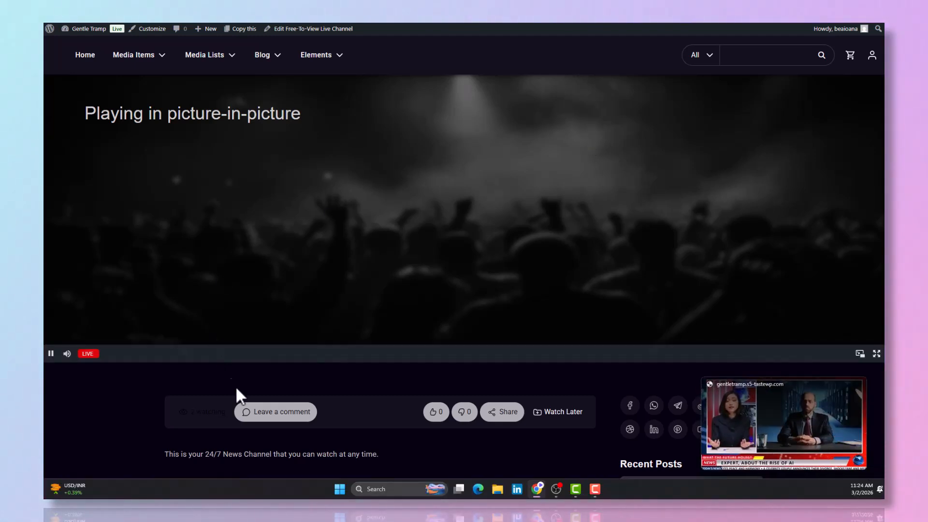
scroll(574, 401, "down", 2)
scroll(572, 395, "down", 4)
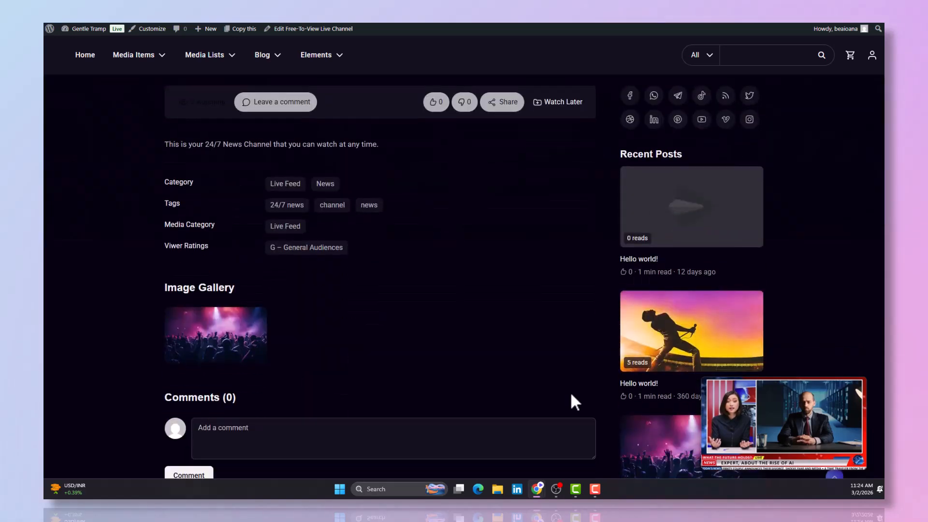
scroll(571, 395, "down", 2)
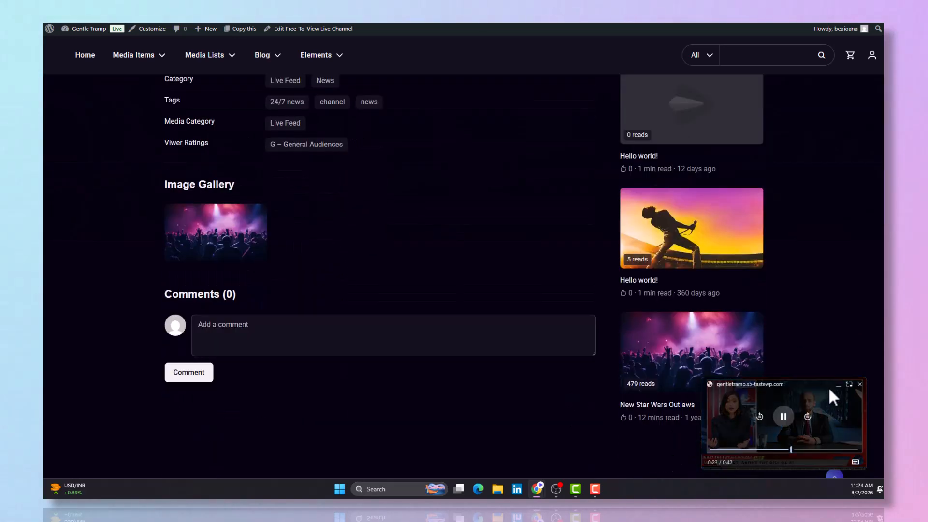
left_click(849, 385)
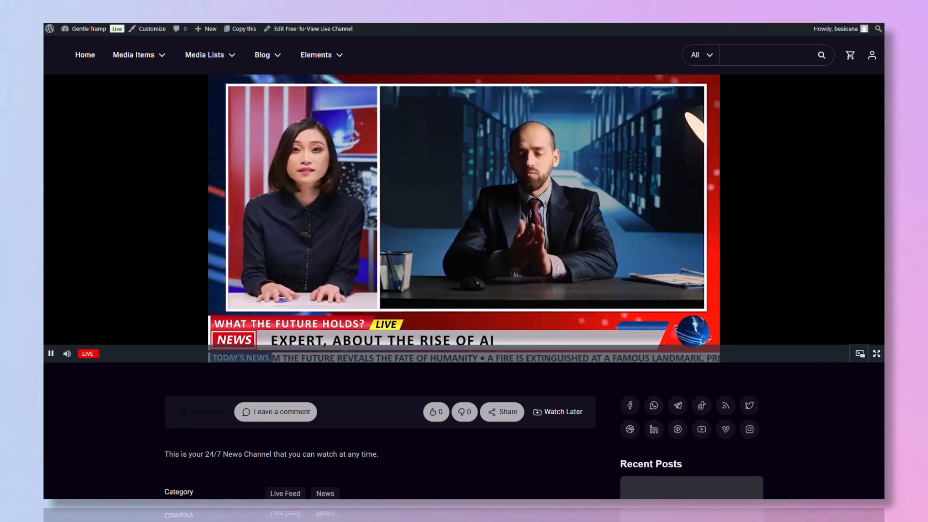
Stop the OBS broadcast and minimise OBS to return to the channel page
key("alt+Tab")
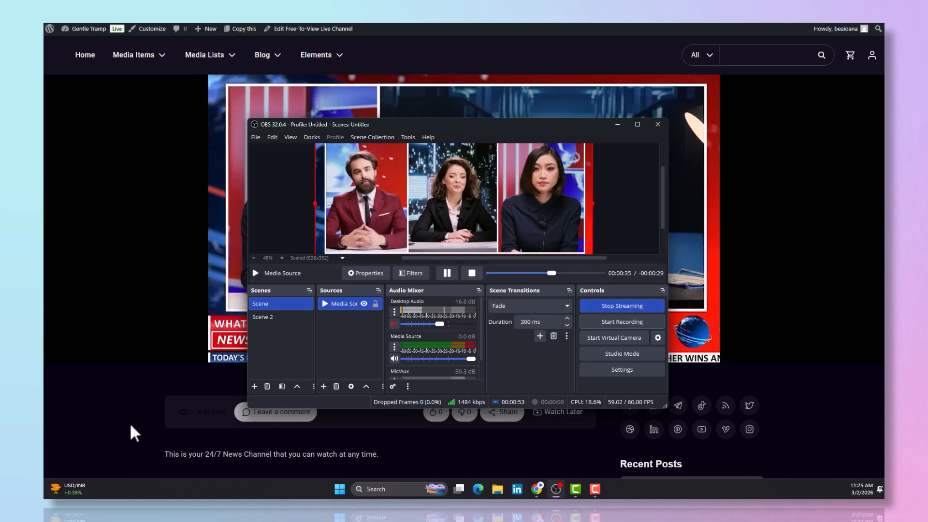
left_click(647, 305)
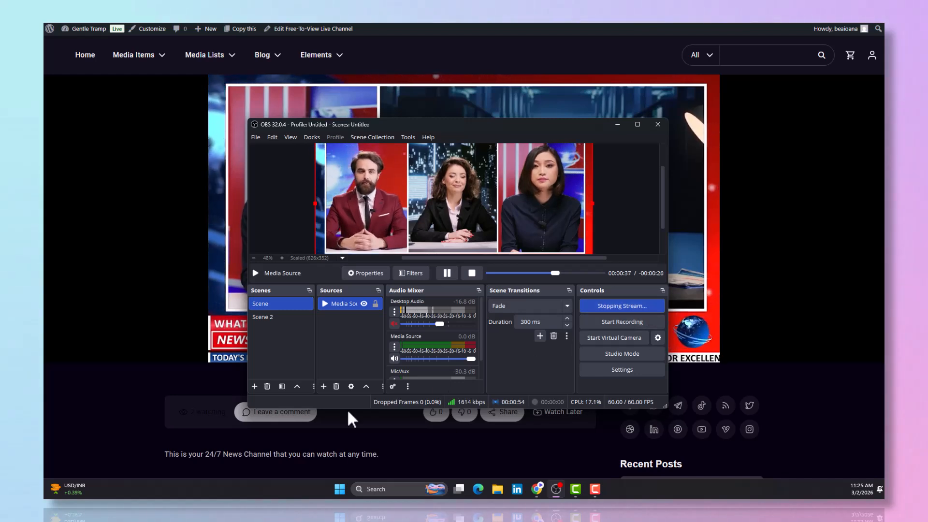
left_click(141, 439)
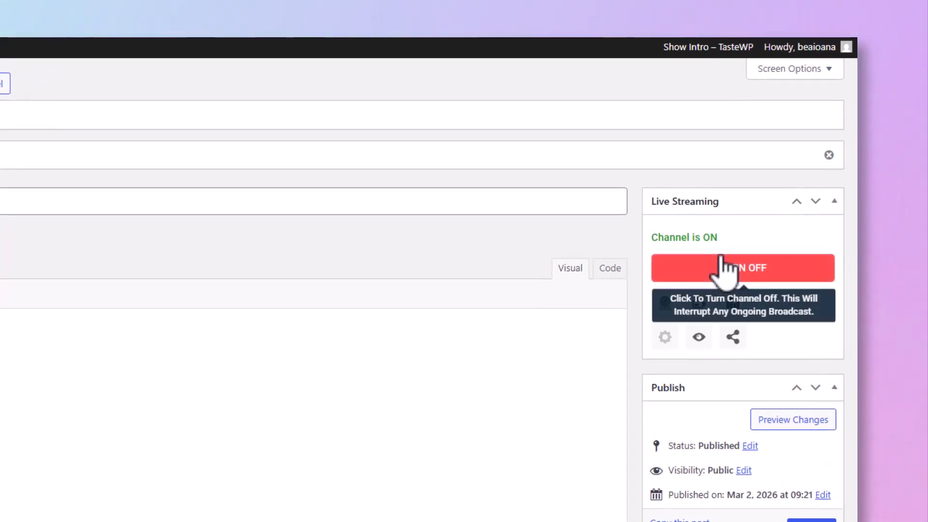
Turn the 24/7 News Channel OFF, confirm with OK, and view its public page
left_click(686, 257)
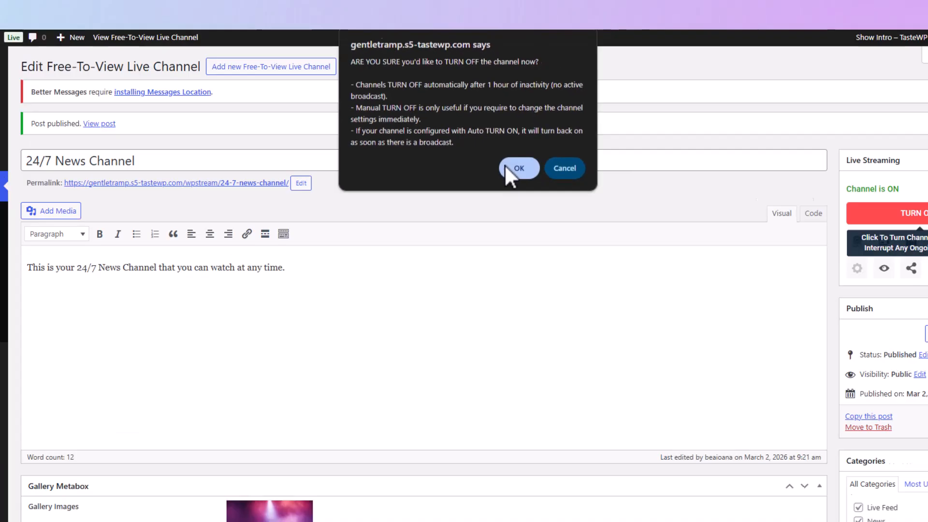
left_click(532, 251)
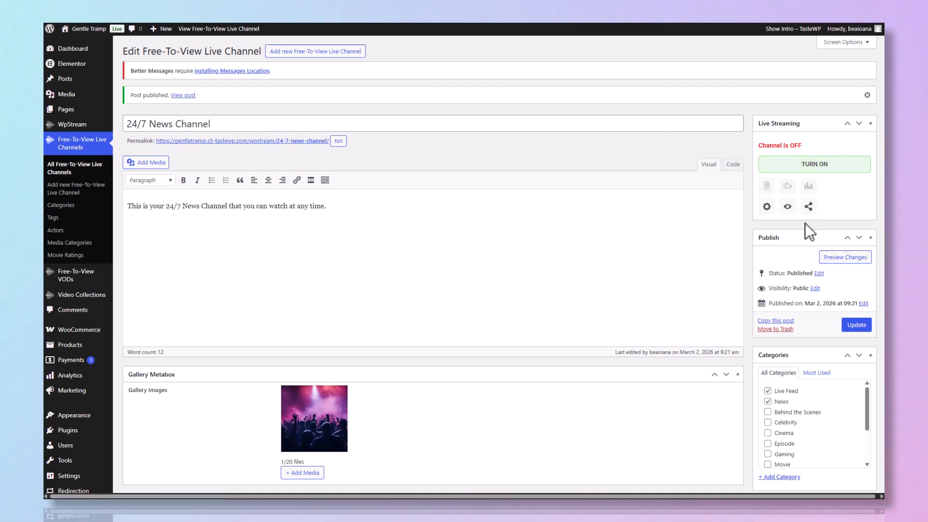
left_click(788, 207)
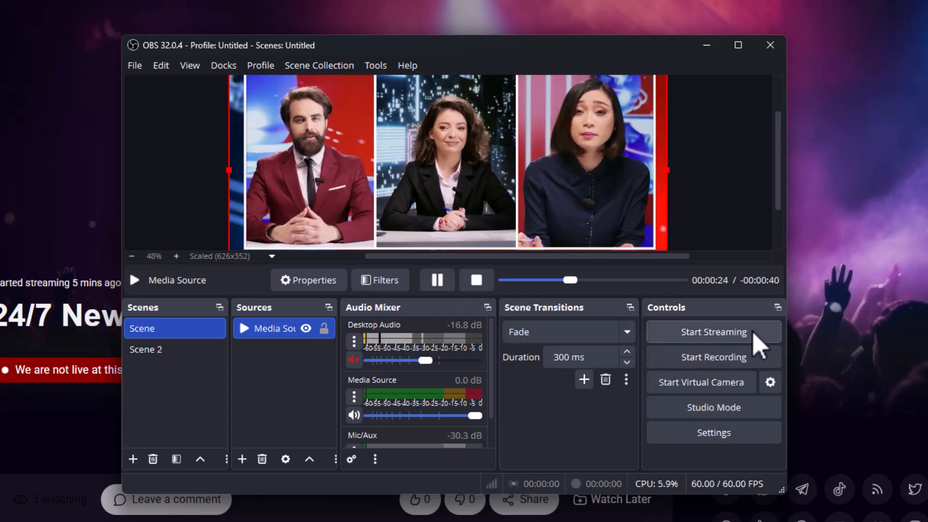
Restart the OBS broadcast and minimise OBS so the channel page shows the live newscast
left_click(761, 345)
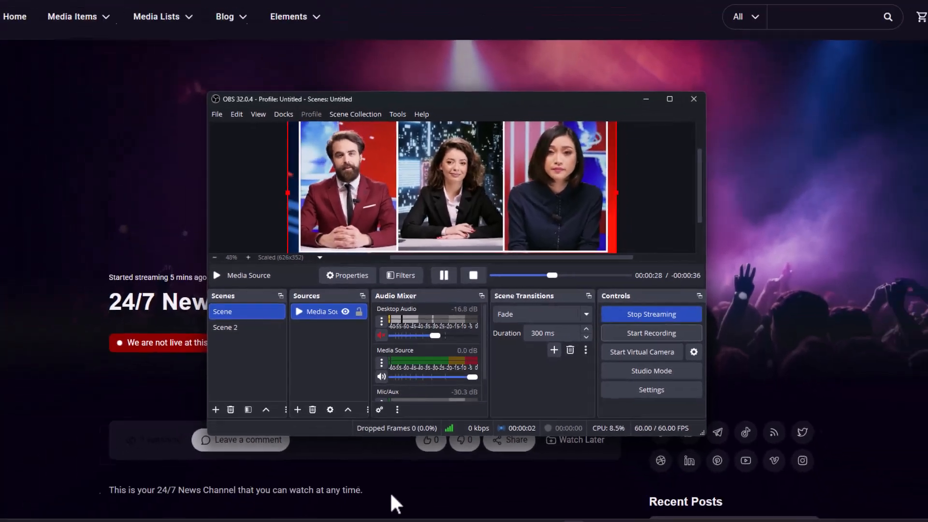
left_click(391, 493)
scroll(408, 456, "down", 2)
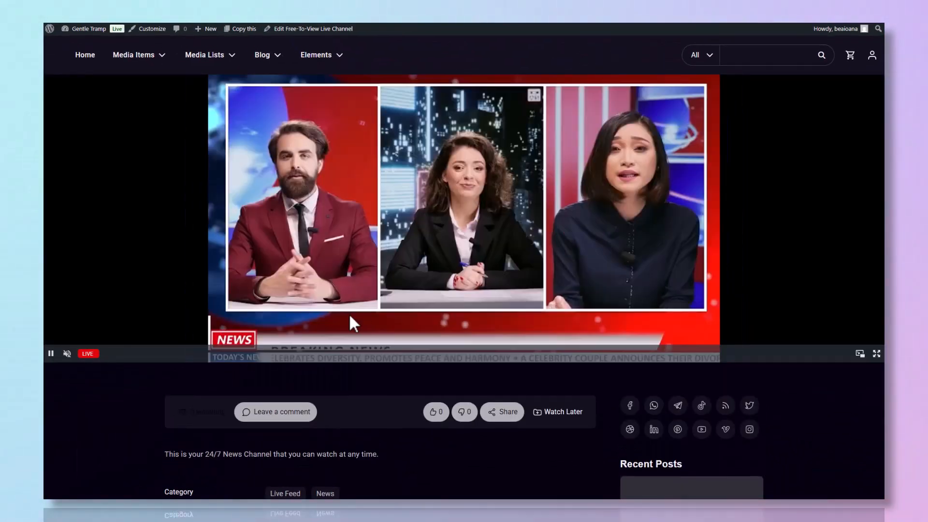
Unmute the live newscast in the channel page's player
mouse_move(69, 360)
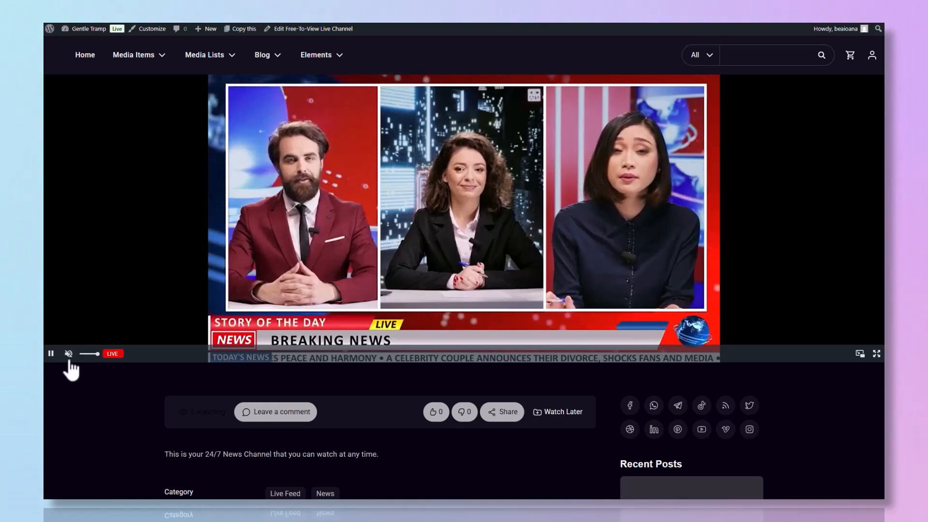
left_click(68, 353)
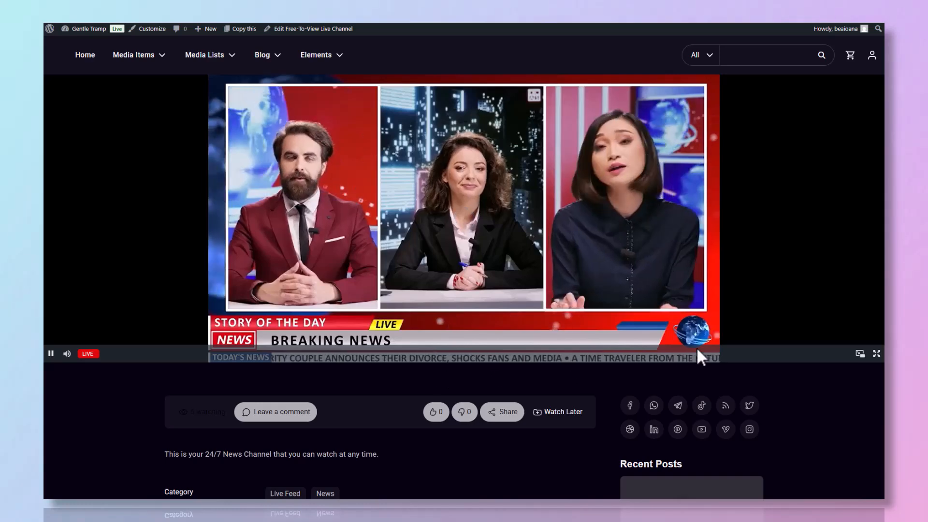
scroll(697, 350, "down", 6)
scroll(699, 358, "down", 12)
scroll(750, 338, "up", 18)
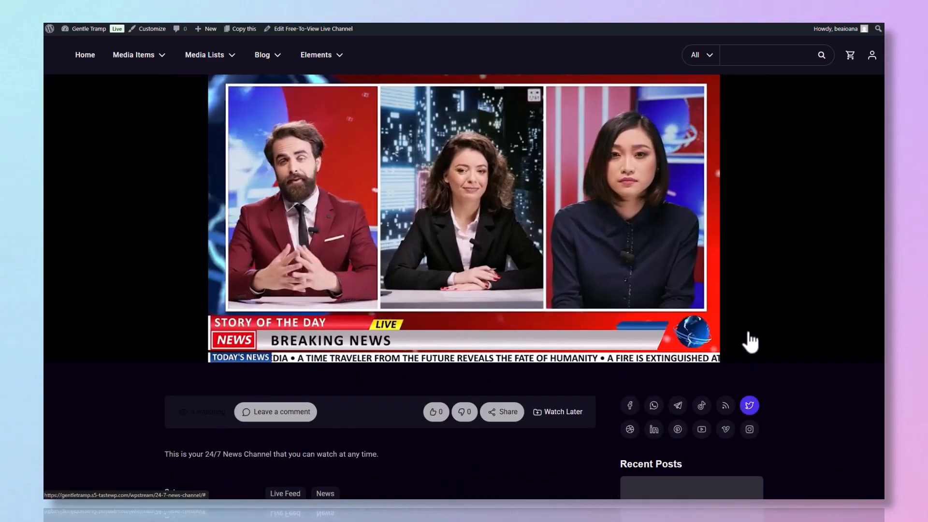
Play the newscast in an enlarged picture-in-picture window, return it to the page, then switch to OBS
mouse_move(532, 297)
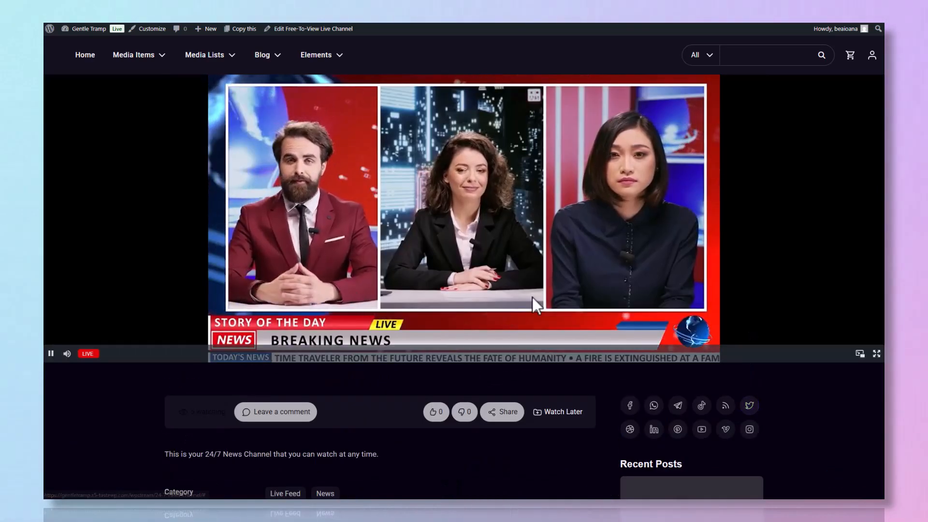
left_click(860, 356)
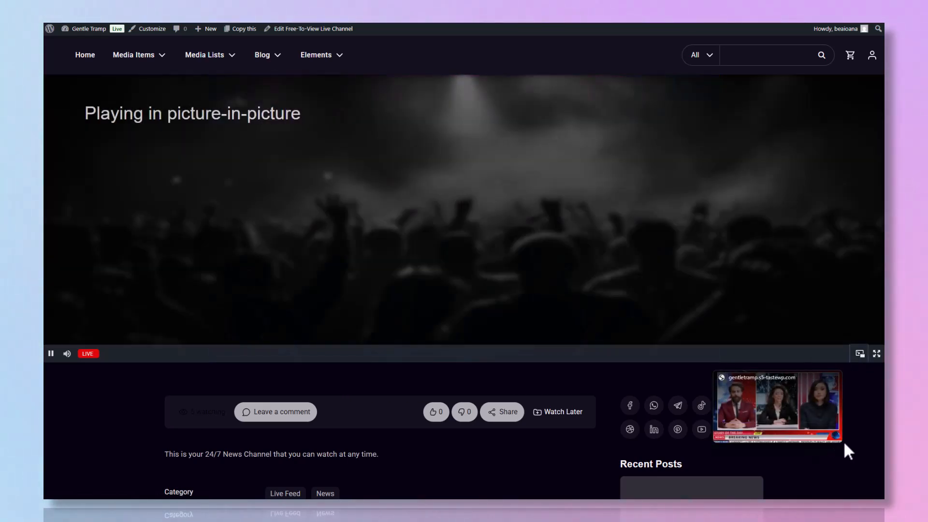
left_click_drag(844, 442, 835, 465)
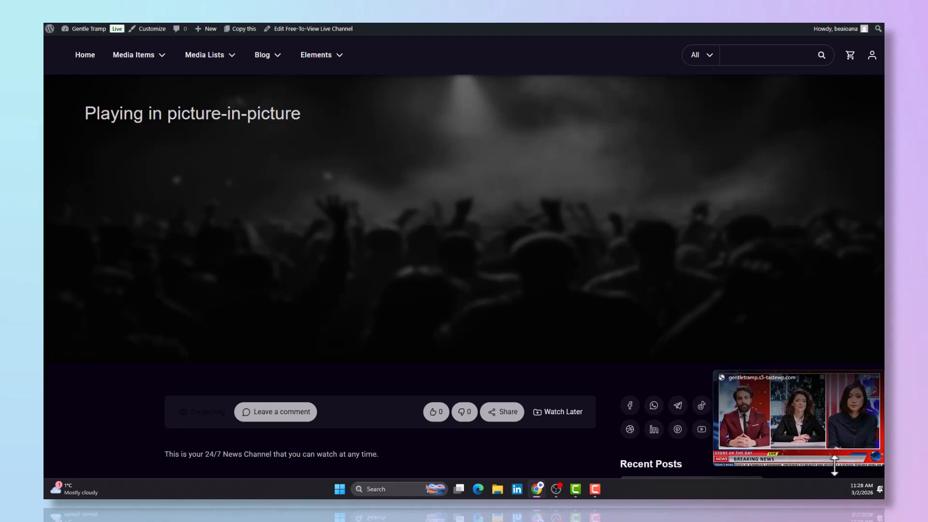
scroll(633, 391, "down", 6)
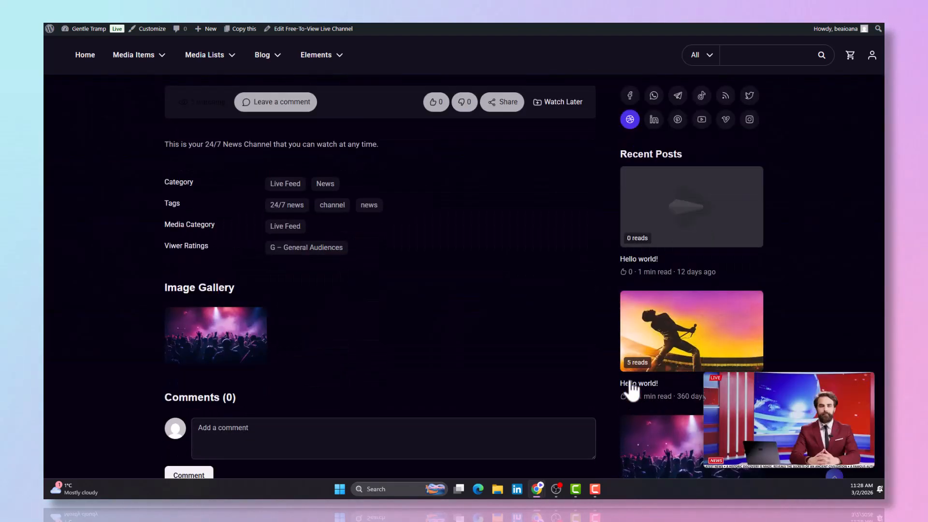
scroll(634, 392, "down", 4)
scroll(463, 370, "up", 6)
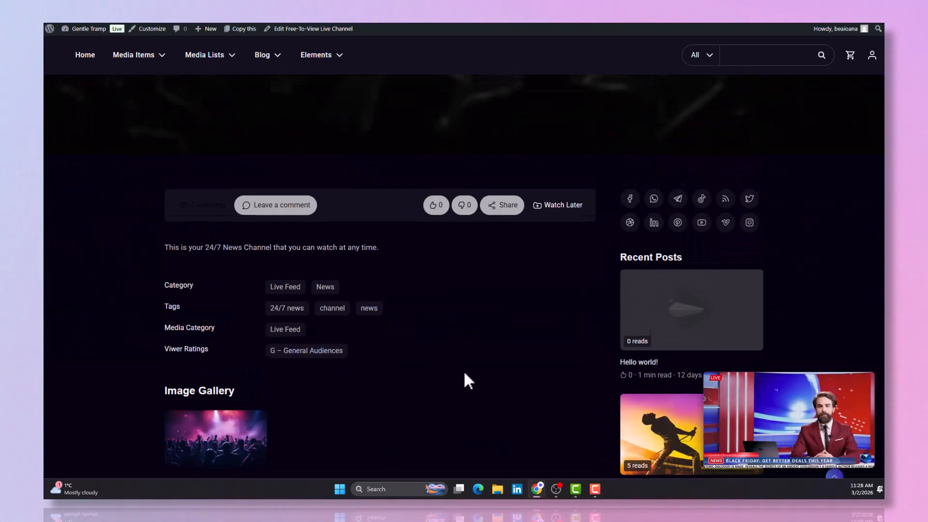
scroll(464, 376, "up", 4)
left_click(857, 386)
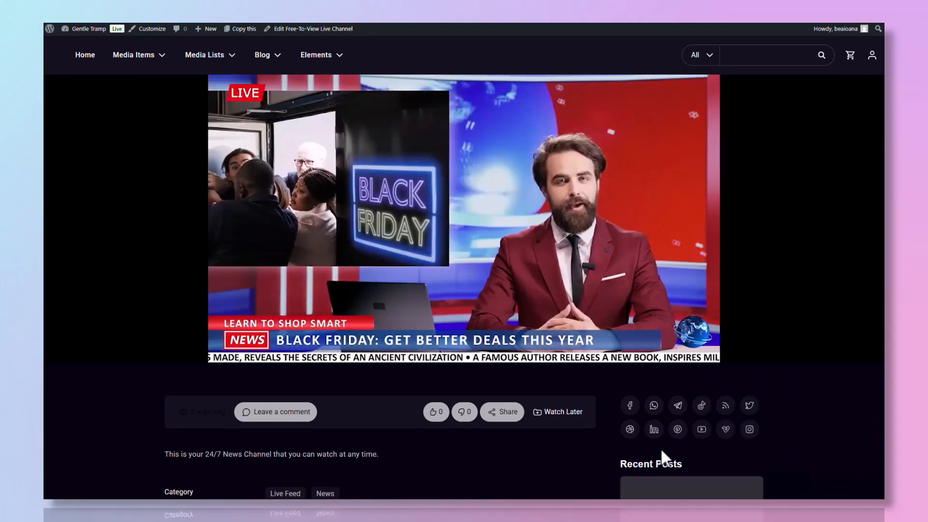
key("alt+Tab")
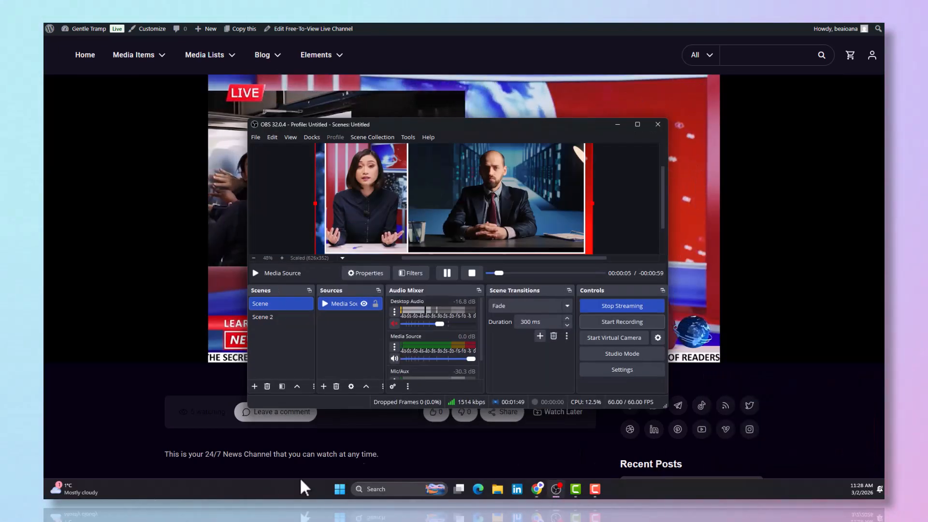